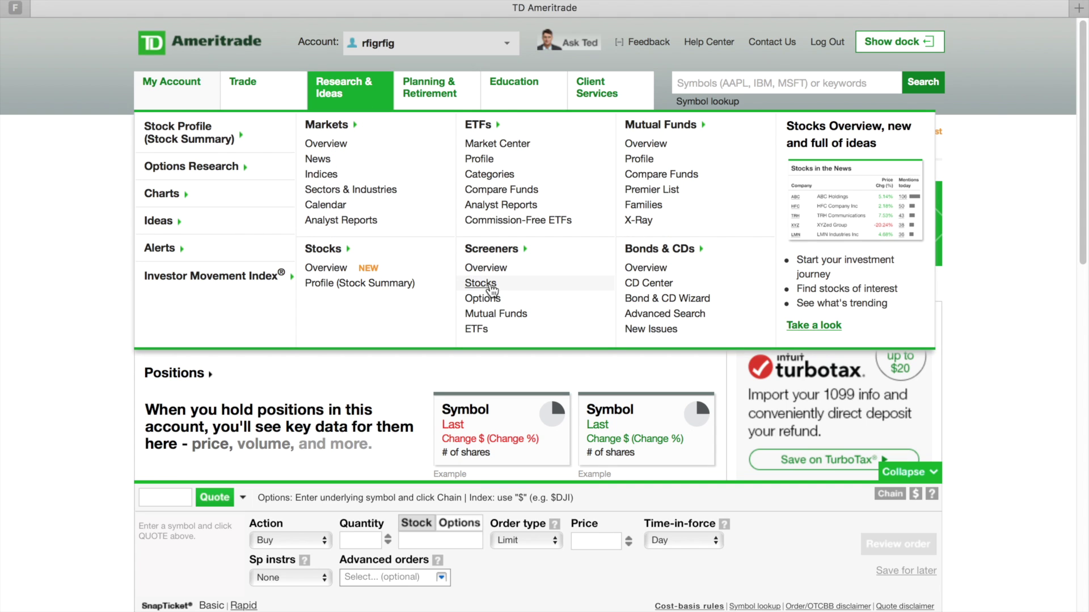
Step: Open the stock screener and start a new custom screen on the Create a Screen tab
click(480, 283)
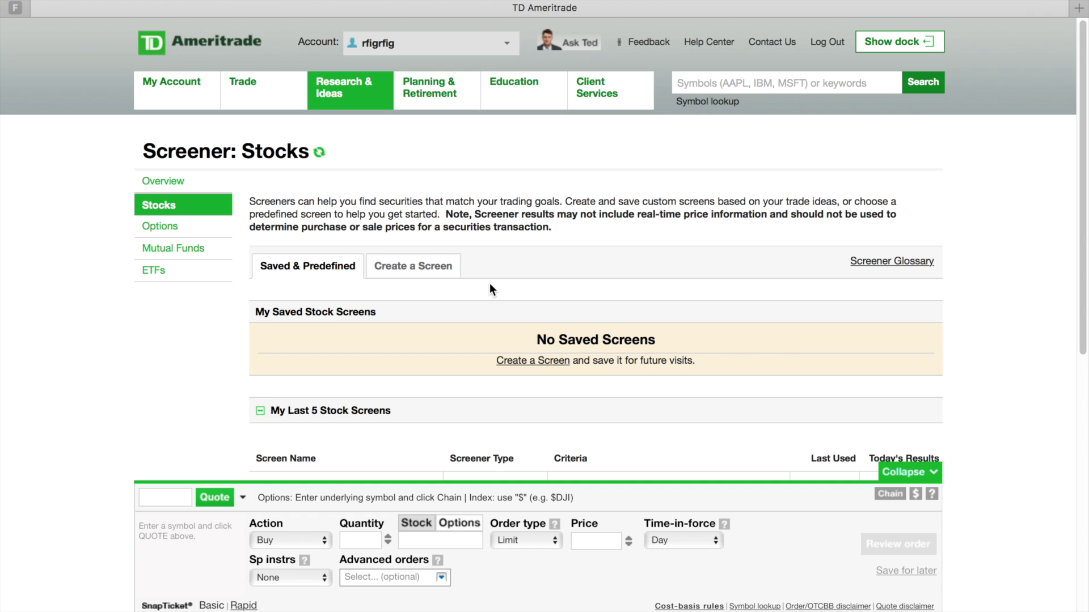
click(430, 269)
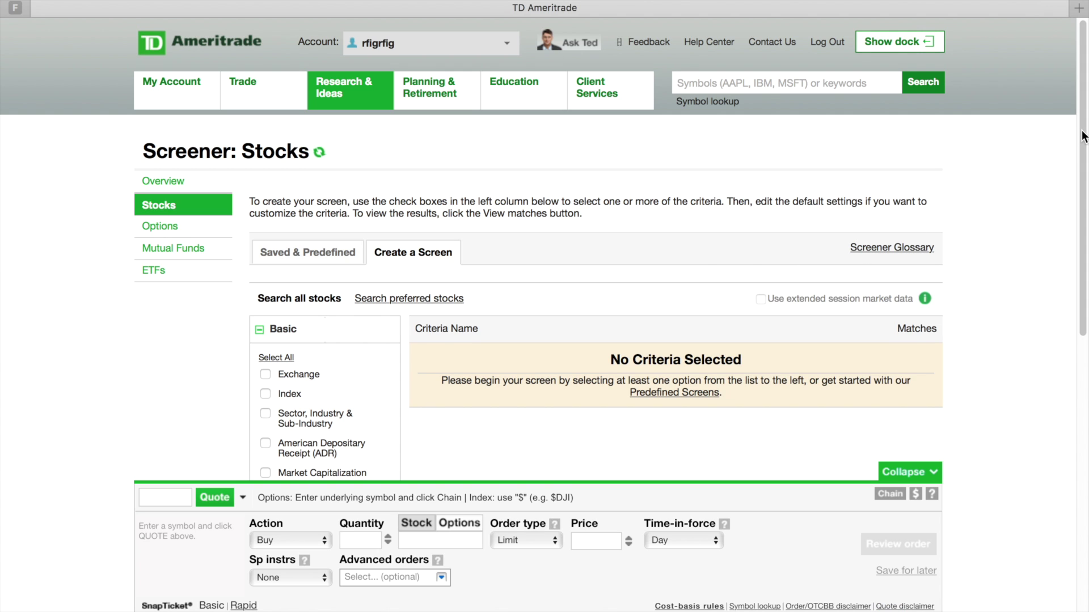
drag(1083, 136, 1080, 302)
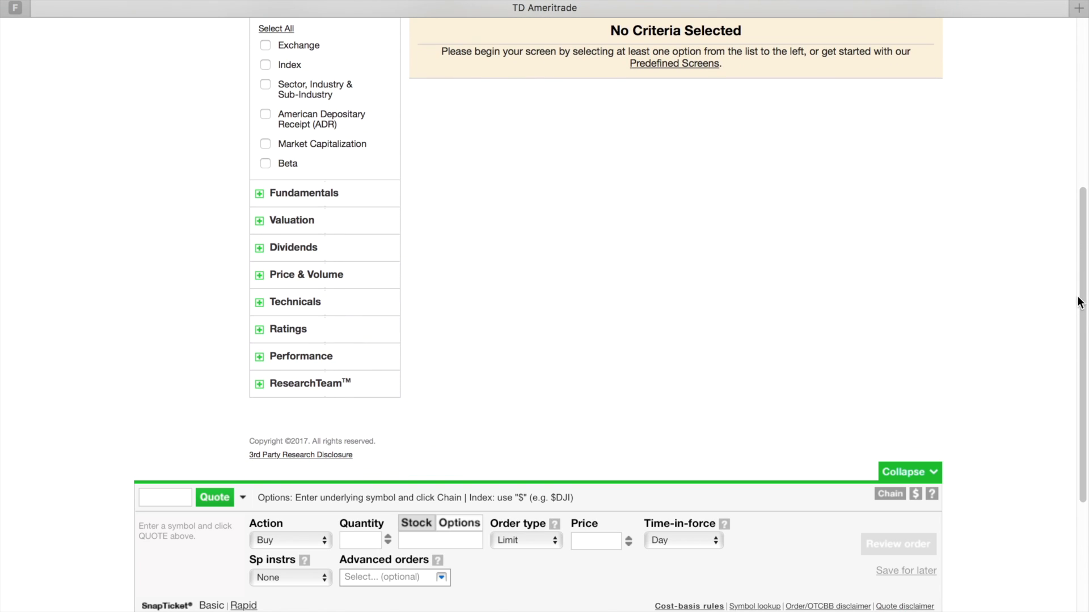
Step: Add the Current Price criterion from Price & Volume, limiting matches to stocks under $5
click(263, 277)
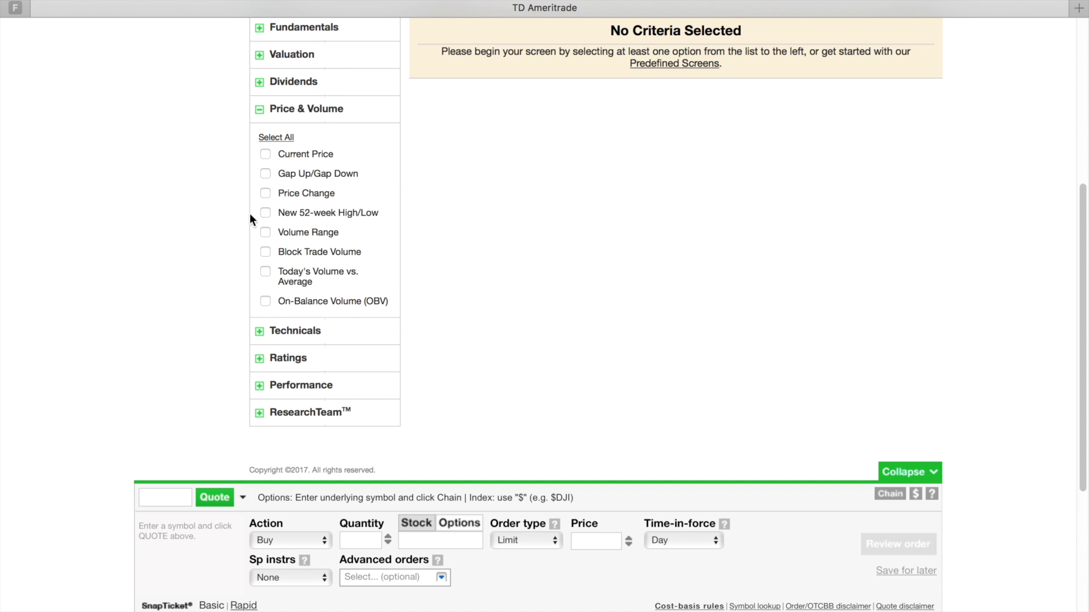
mouse_move(295, 155)
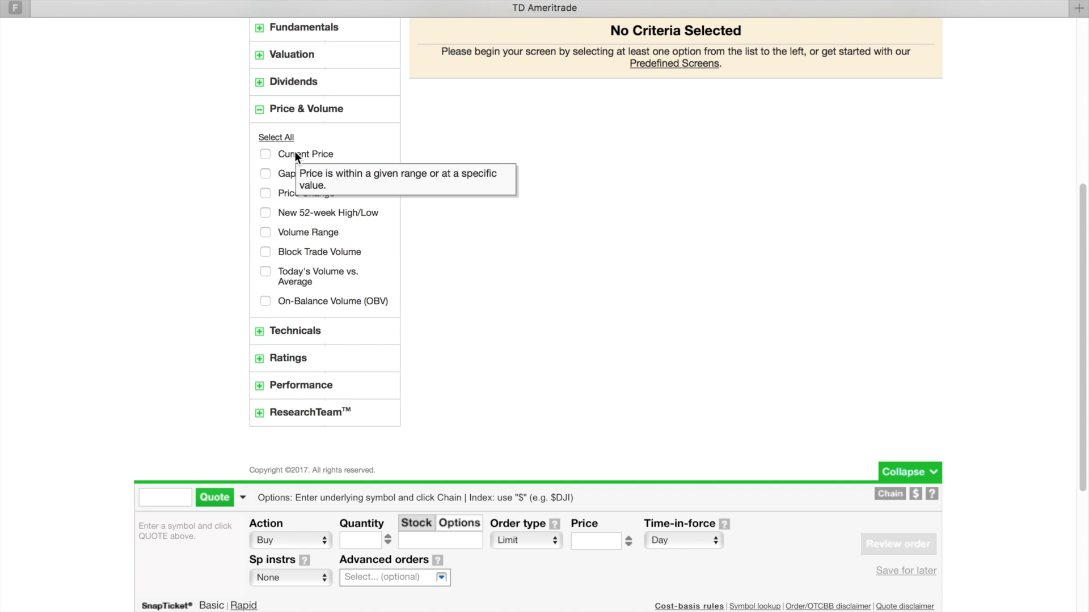
click(265, 155)
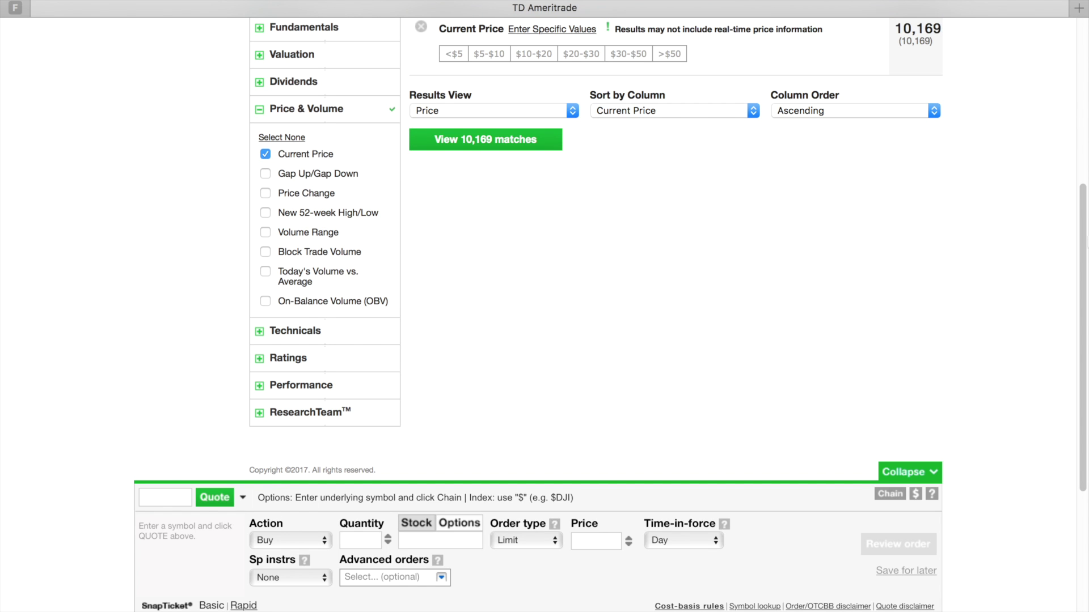
drag(1080, 233, 1080, 182)
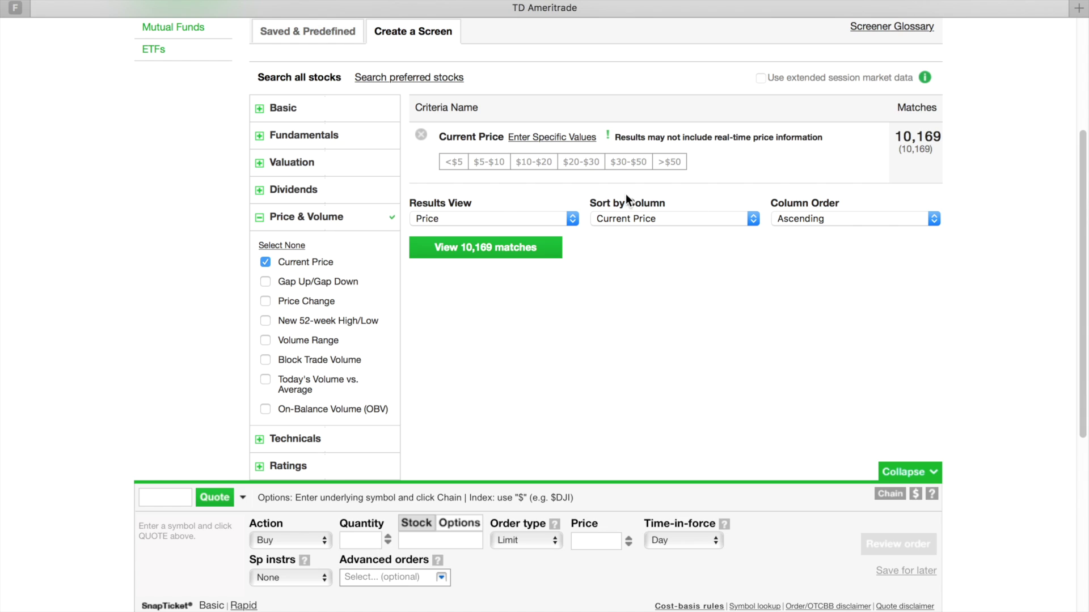
click(456, 164)
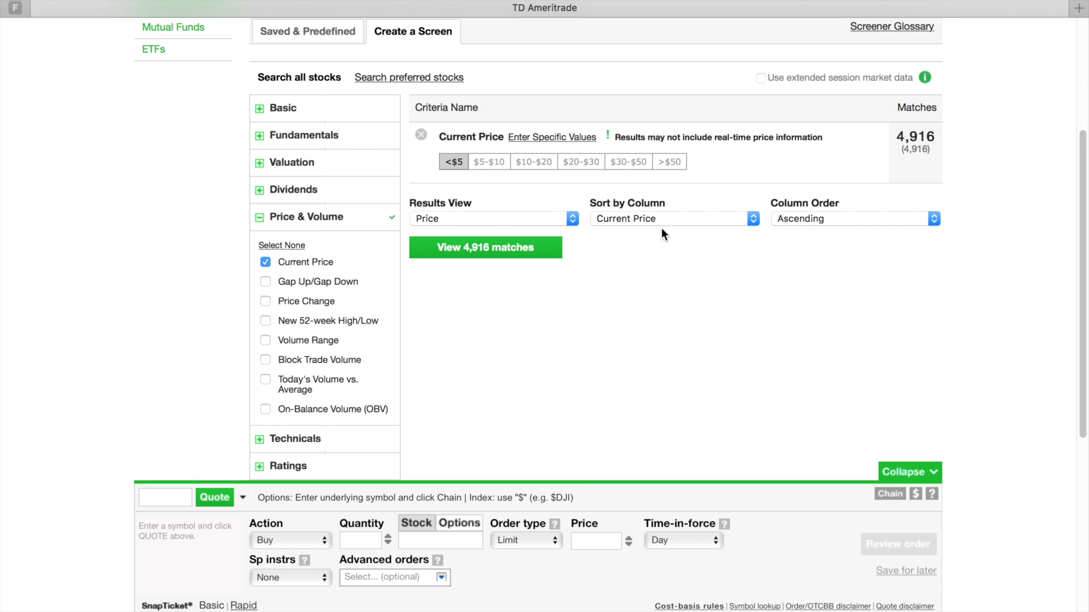
Step: Set the screen's Column Order to sort by Current Price descending
click(873, 222)
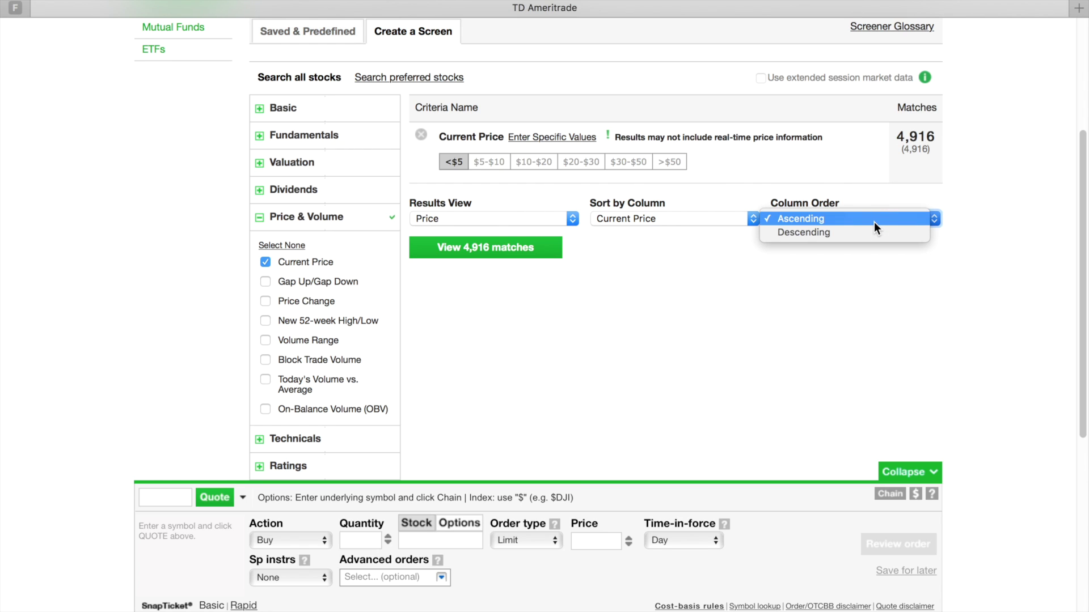
click(871, 232)
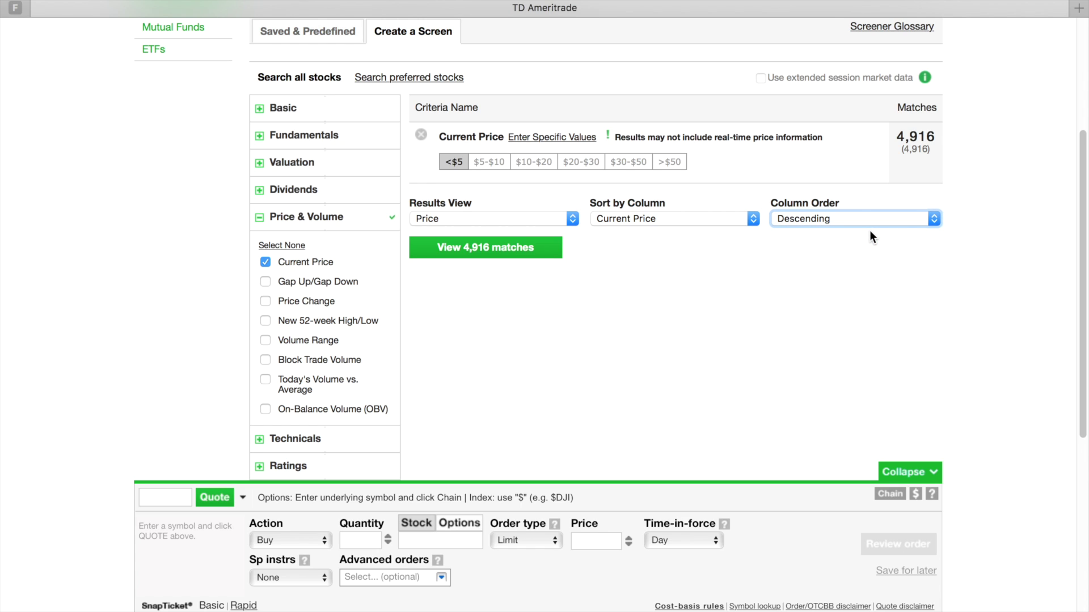
click(869, 224)
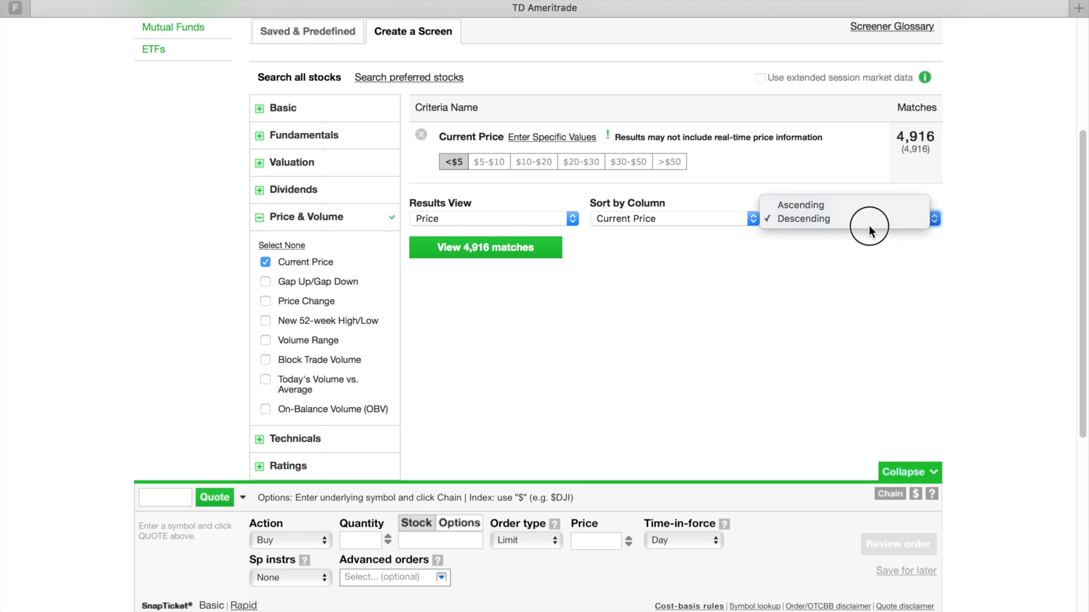
click(839, 204)
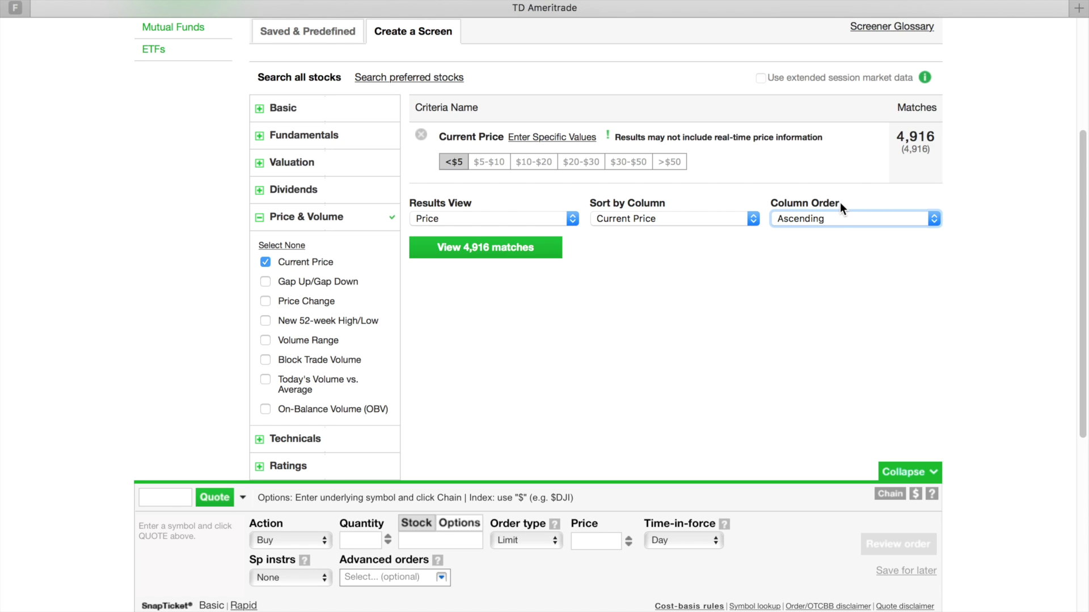
click(836, 217)
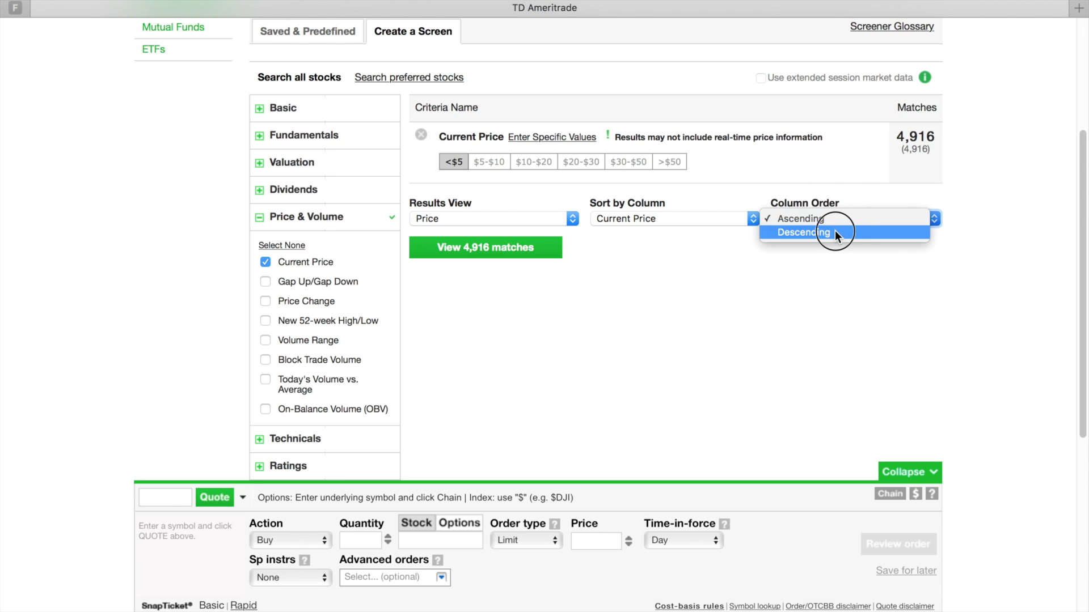
click(835, 230)
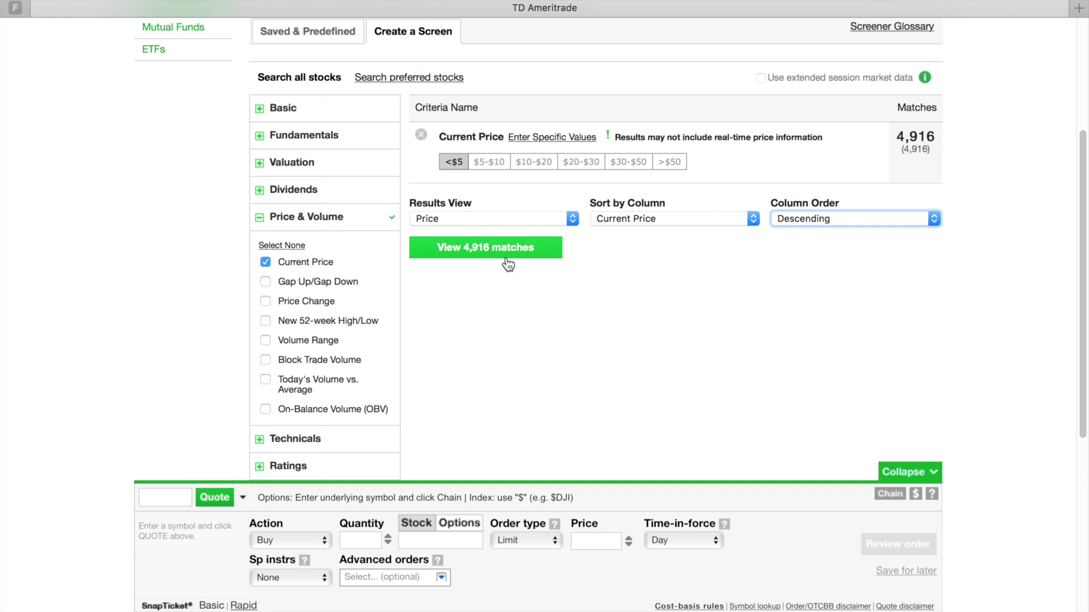
click(543, 251)
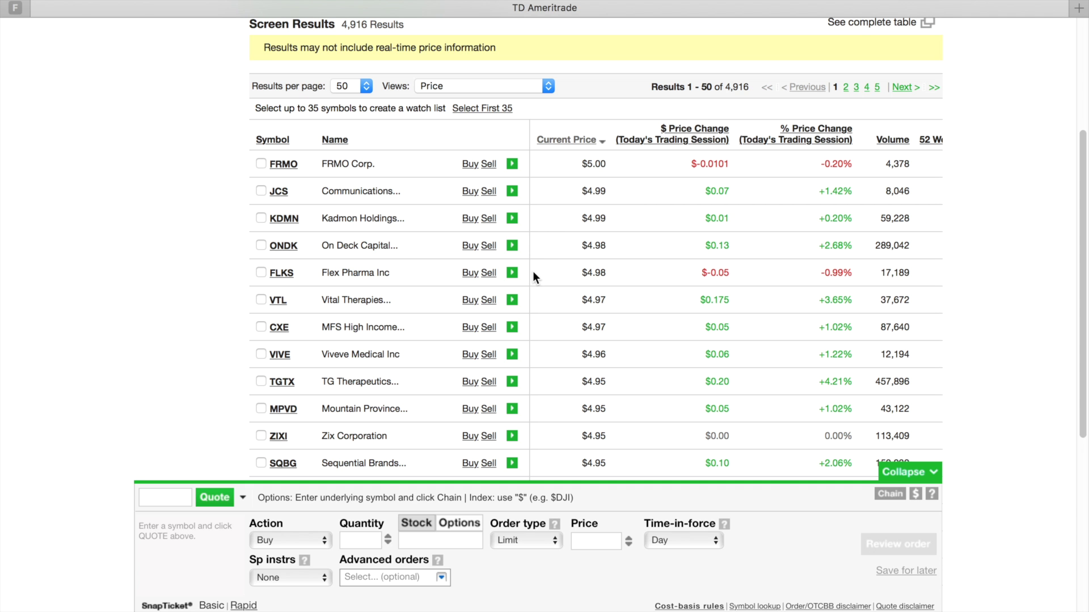
scroll(876, 235, up, 4)
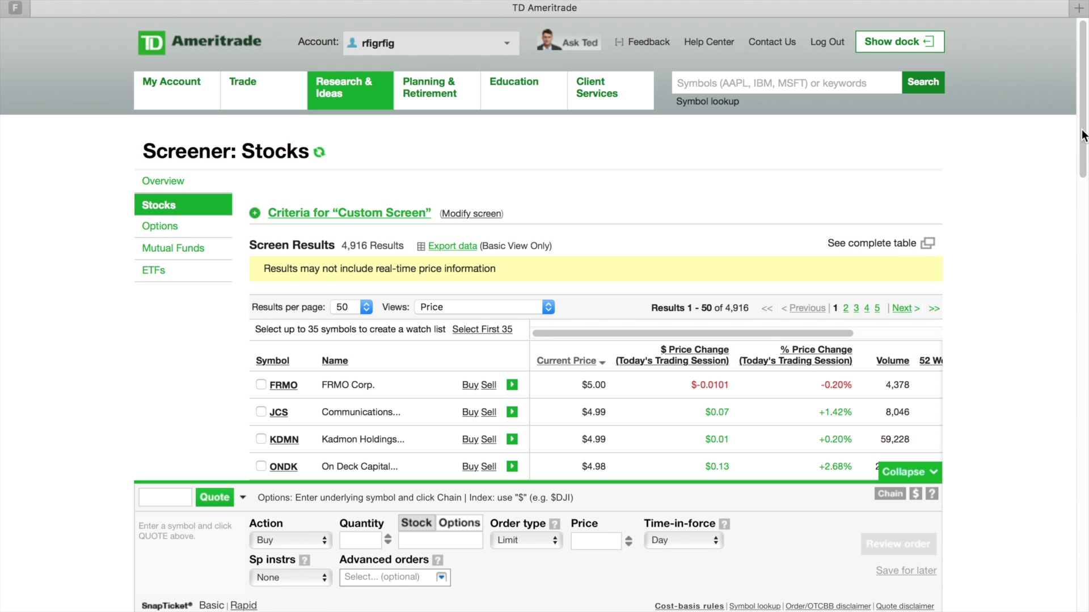
drag(1083, 135, 1083, 203)
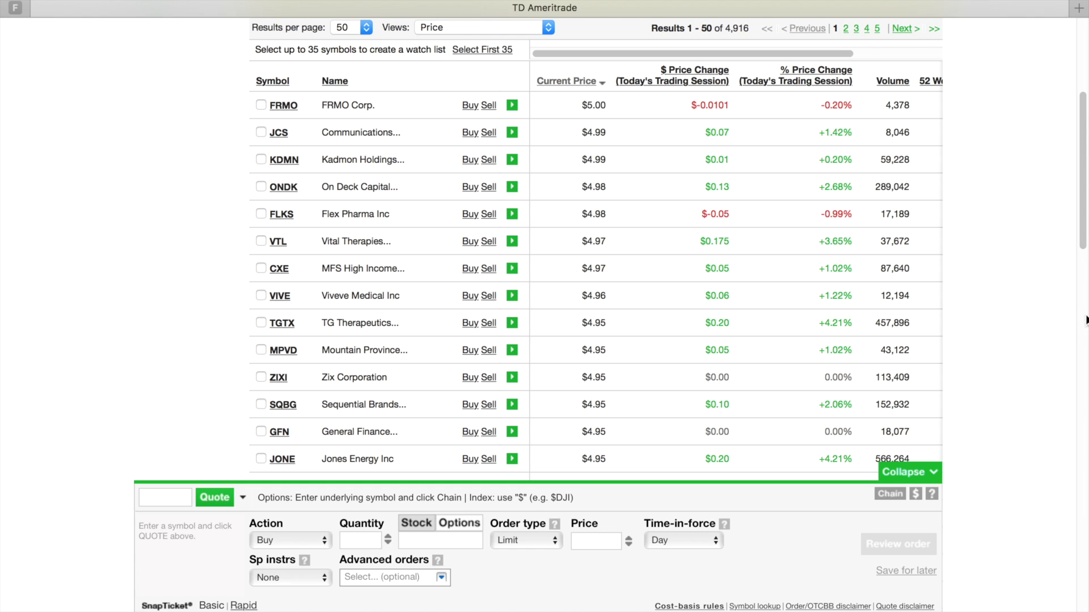
click(1082, 200)
drag(1082, 200, 1084, 476)
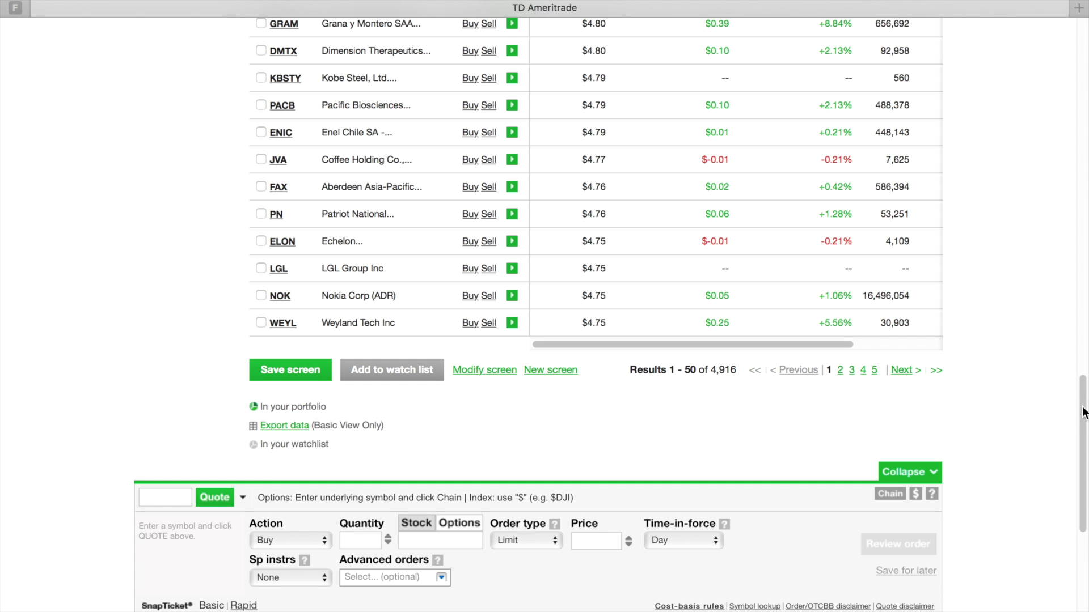
drag(1081, 407, 1080, 111)
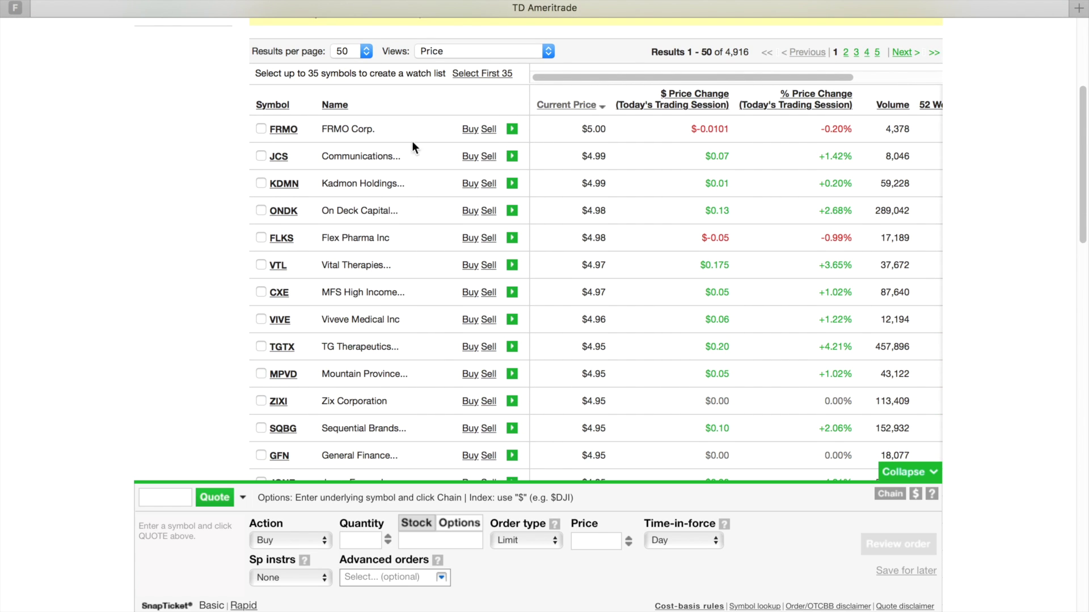
click(291, 132)
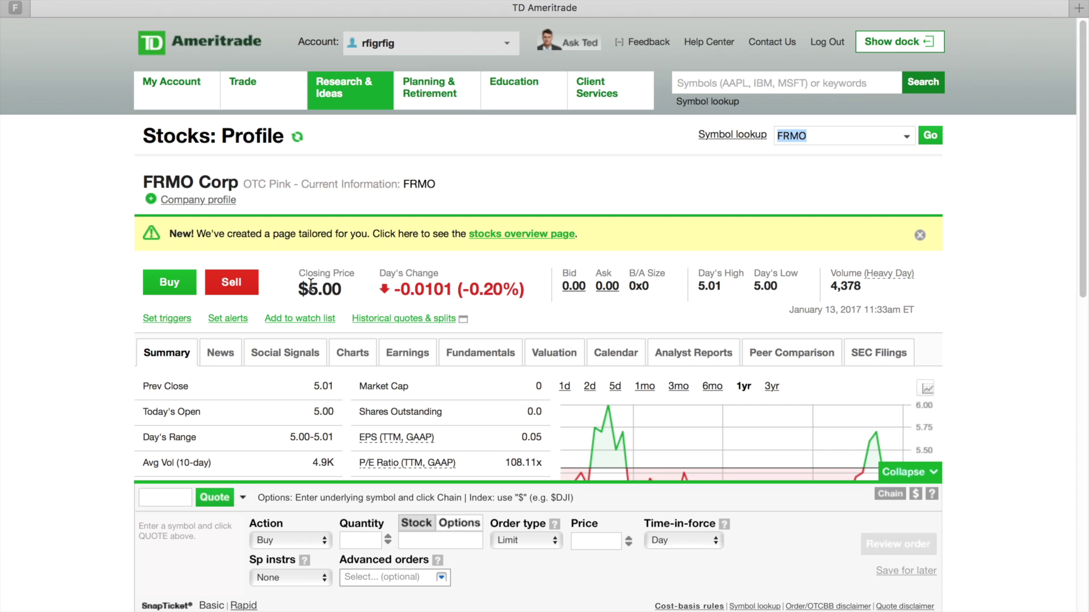
Step: Start a buy order ticket for FRMO from its profile page
click(179, 292)
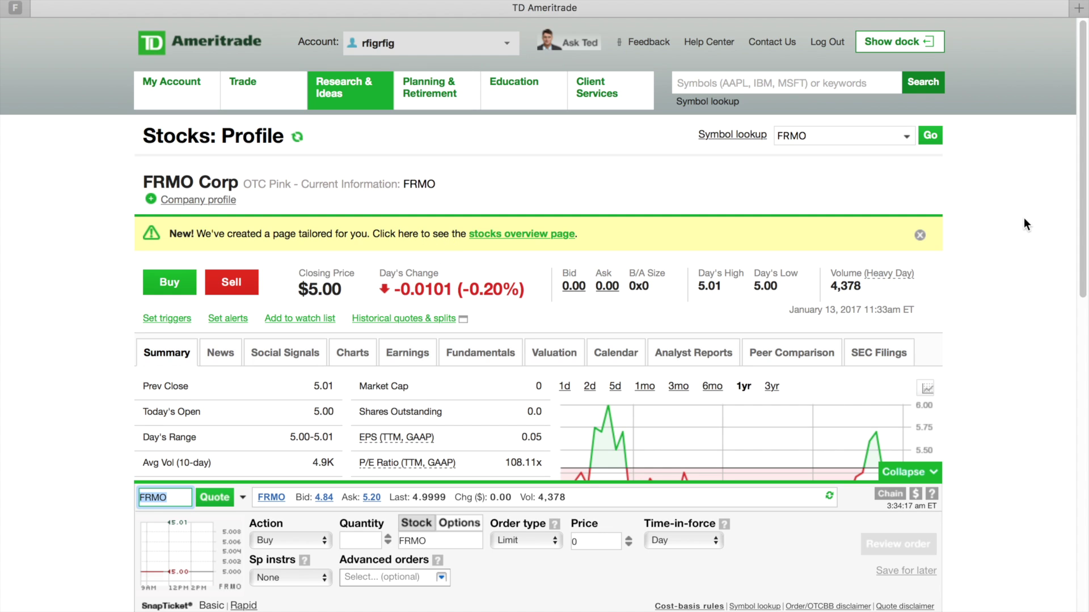
drag(1083, 195, 1084, 268)
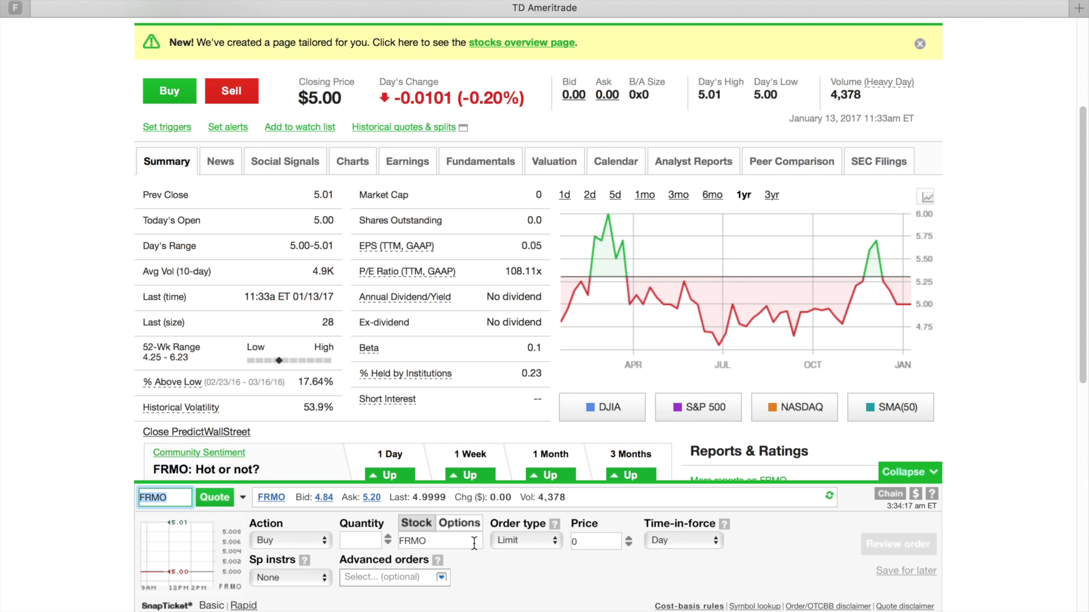
click(530, 546)
Step: Enter a market order for 1 FRMO share and submit it for review
click(532, 556)
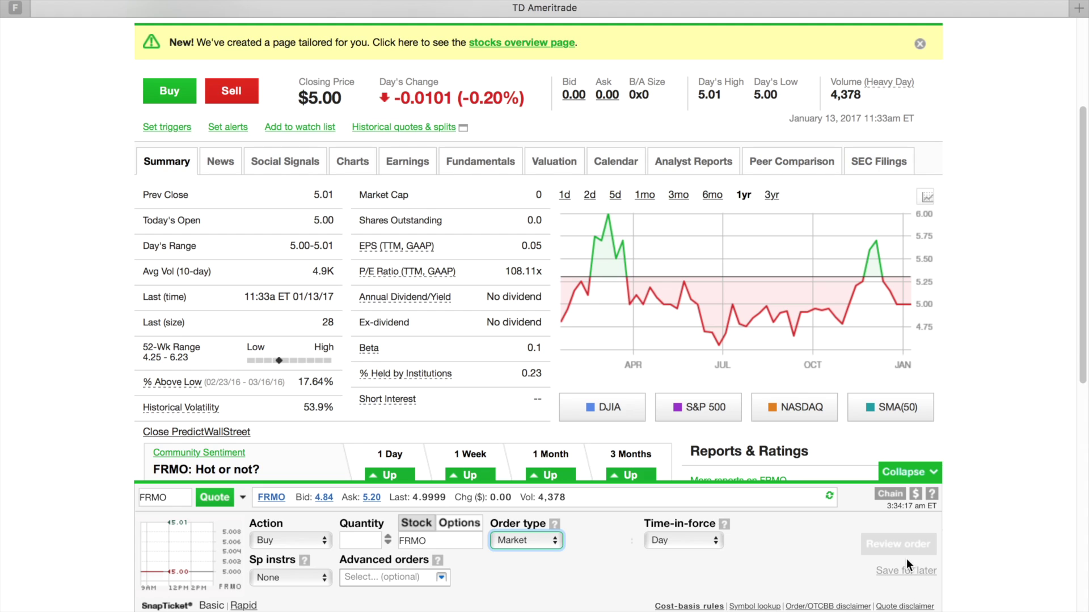
click(360, 541)
text(1)
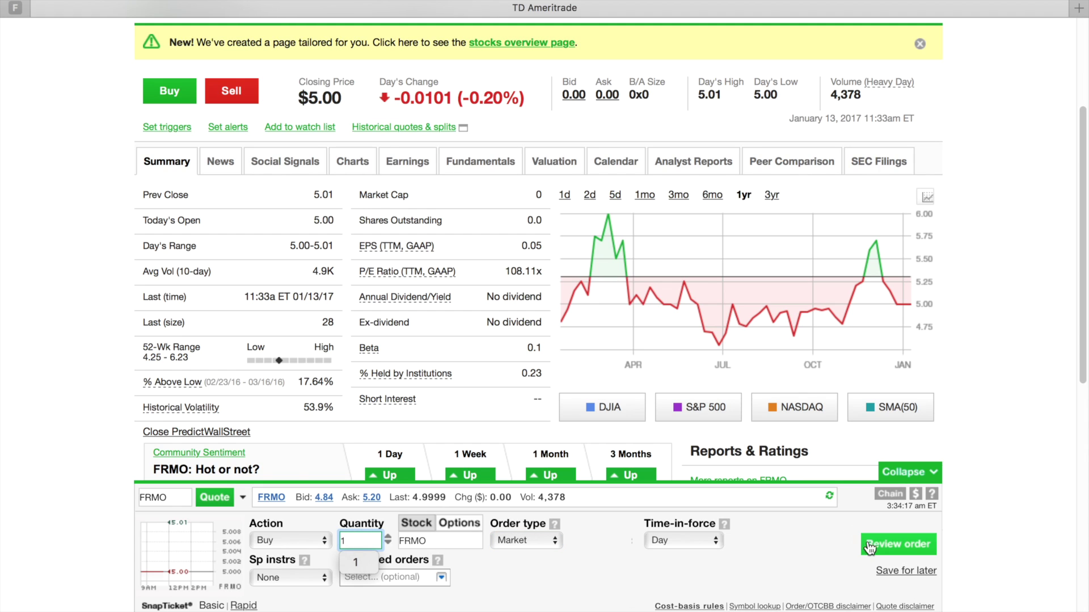
click(868, 544)
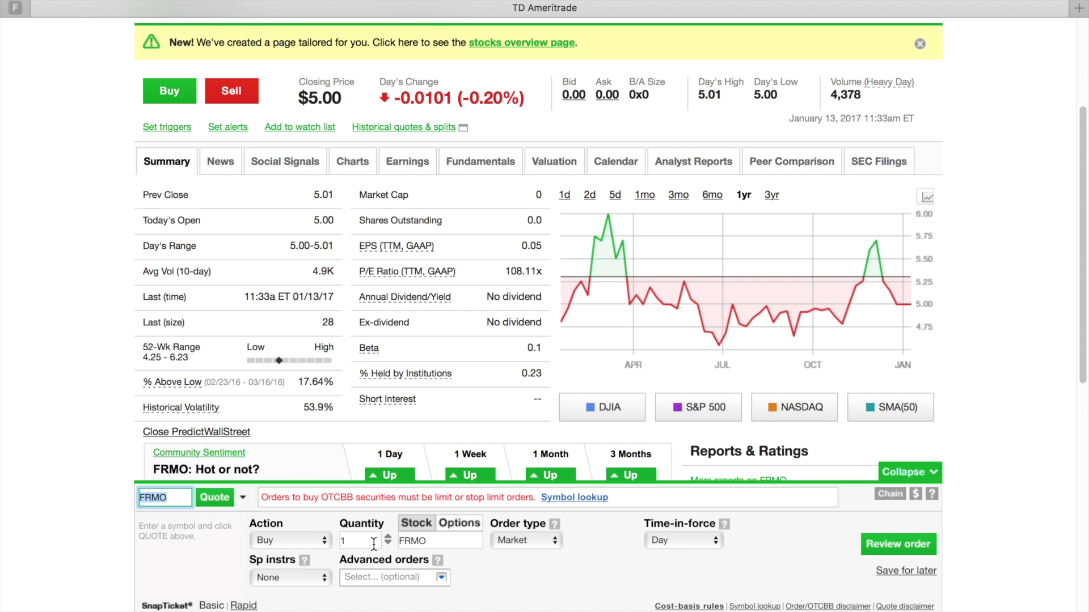
Step: Change the order to Limit at a 1.00 price and send it to Review Order
click(510, 539)
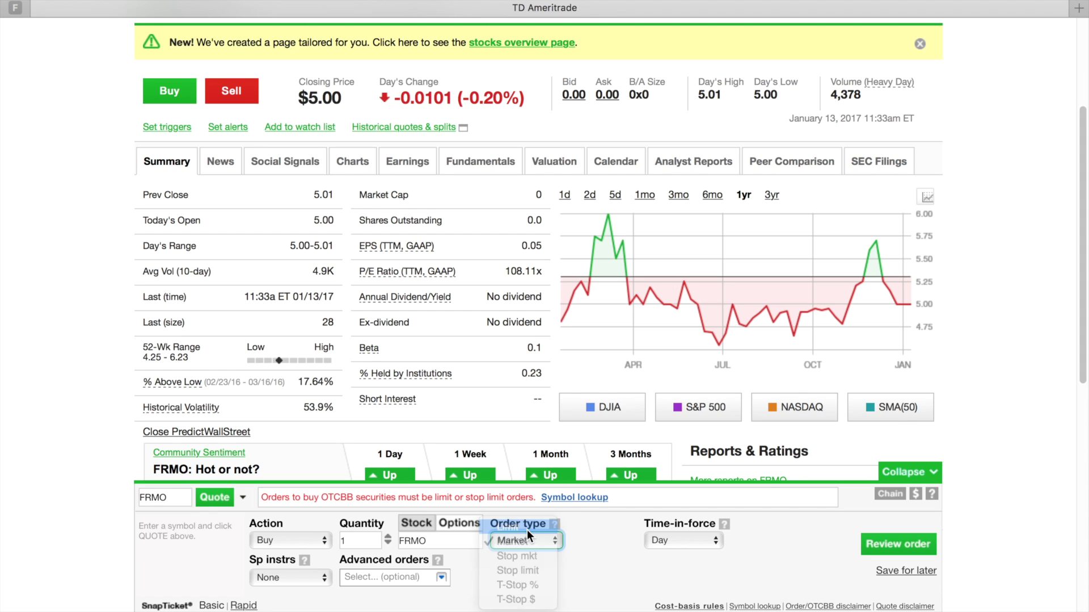
click(527, 527)
click(592, 543)
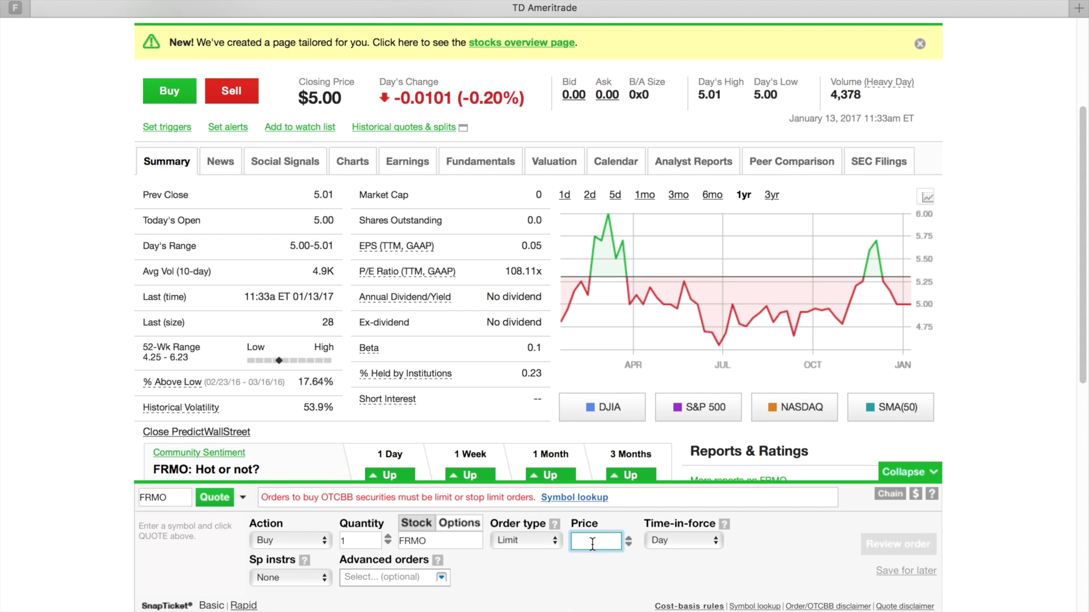
text(1.)
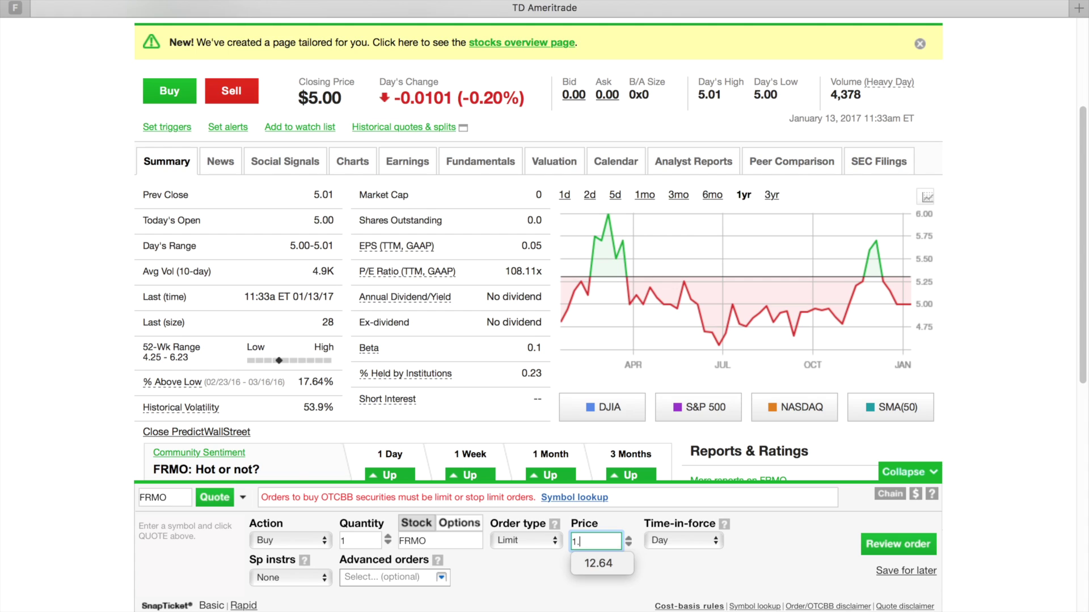
text(00)
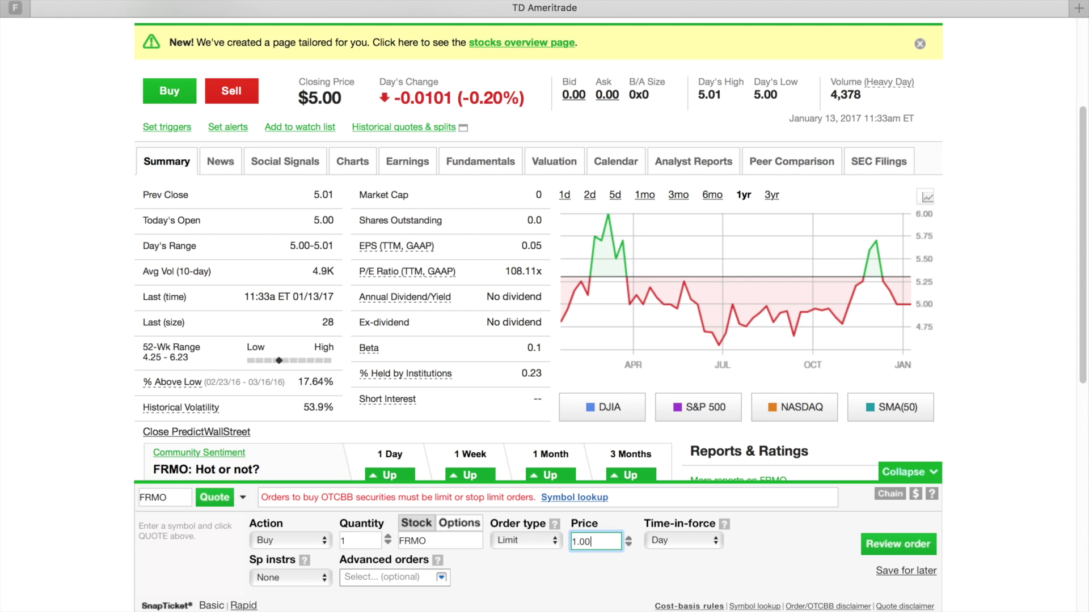
click(906, 543)
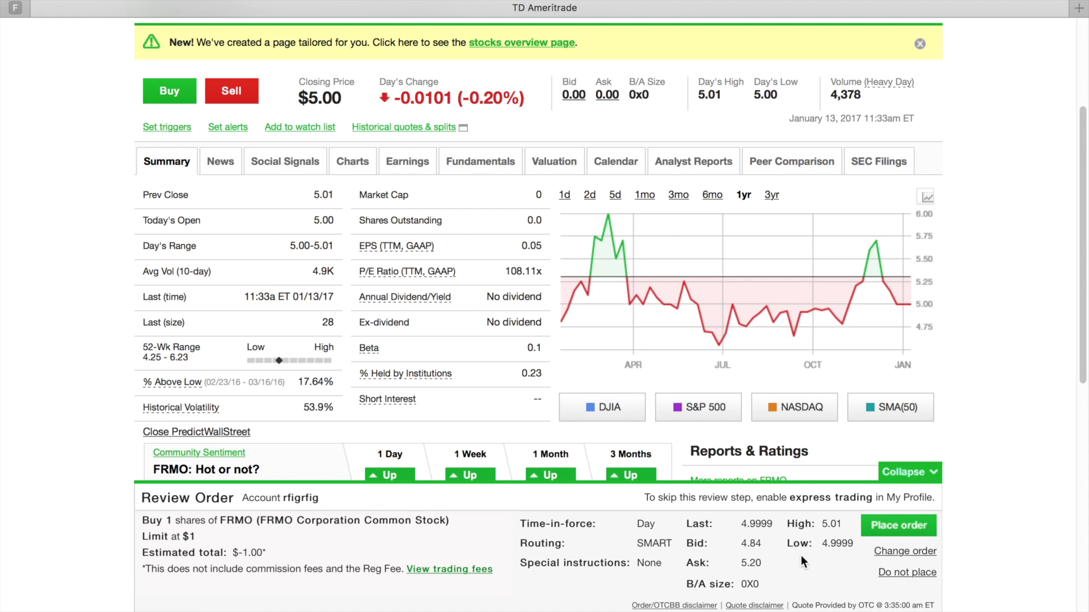